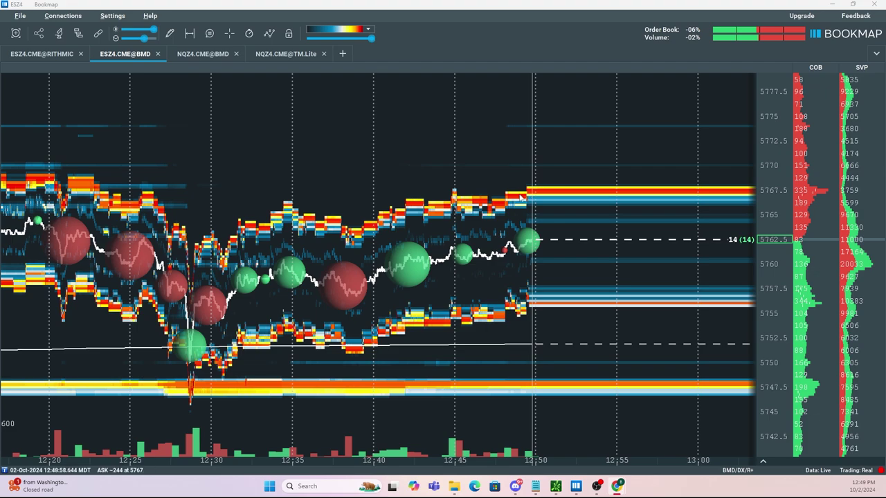
- Check the Tradermap Lite entry in the add-on configuration of the ESZ4.CME@BMD chart
{"action": "scroll", "coordinate": [409, 220], "scroll_direction": "down", "scroll_amount": 3}
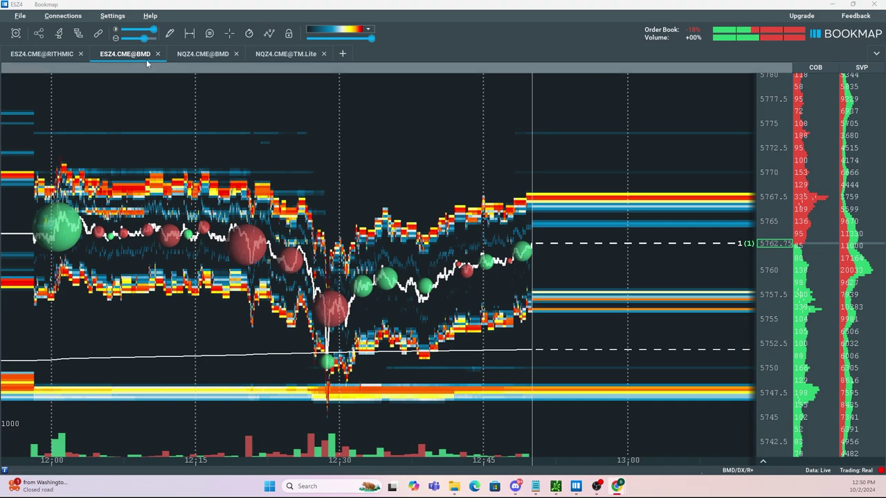
{"action": "left_click", "coordinate": [79, 33]}
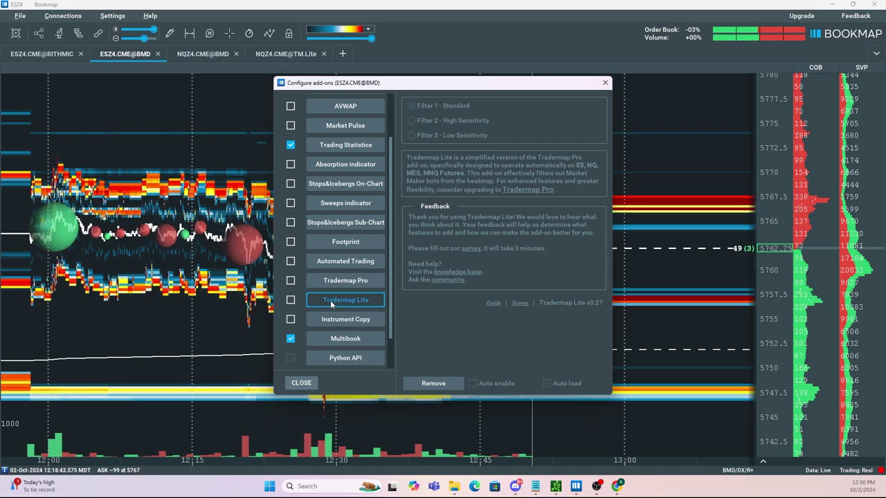
{"action": "key", "text": "Escape"}
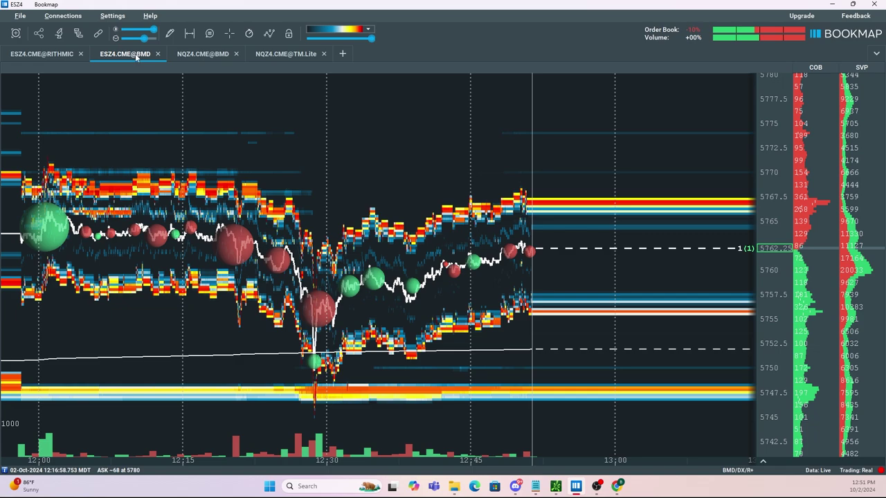
- Review the installed and available L1 add-ons in the plugins manager for the ESZ4.CME@BMD chart
{"action": "left_click", "coordinate": [81, 37]}
{"action": "scroll", "coordinate": [340, 276], "scroll_direction": "down", "scroll_amount": 3}
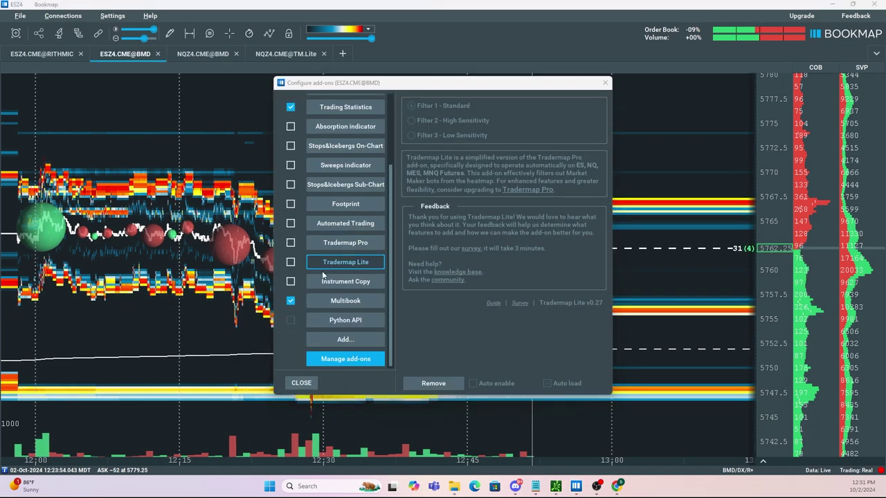
{"action": "left_click", "coordinate": [340, 361]}
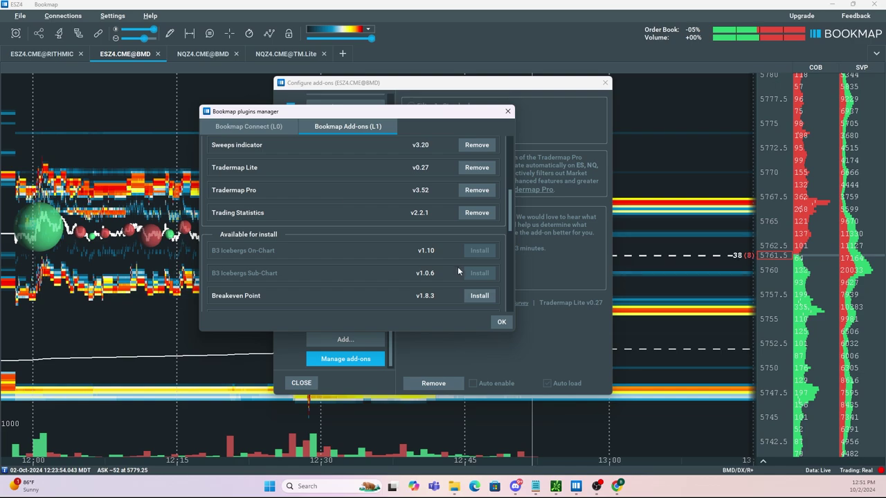
{"action": "left_click", "coordinate": [507, 112]}
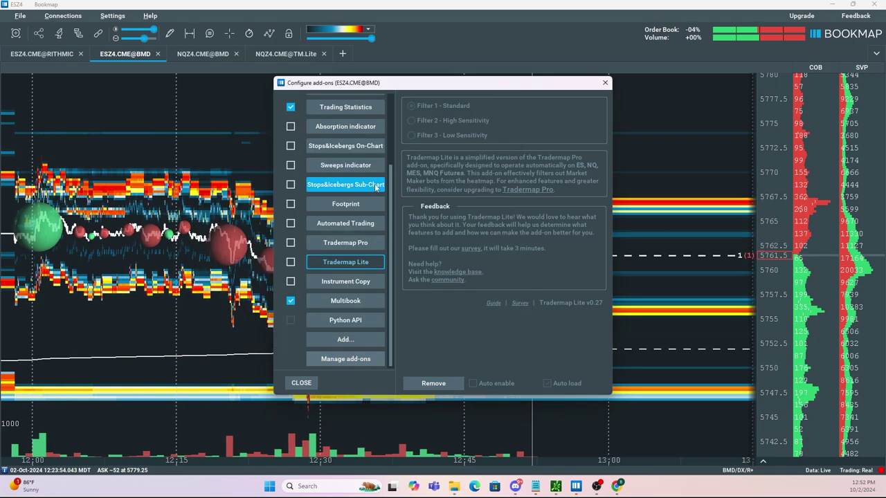
{"action": "left_click", "coordinate": [290, 263]}
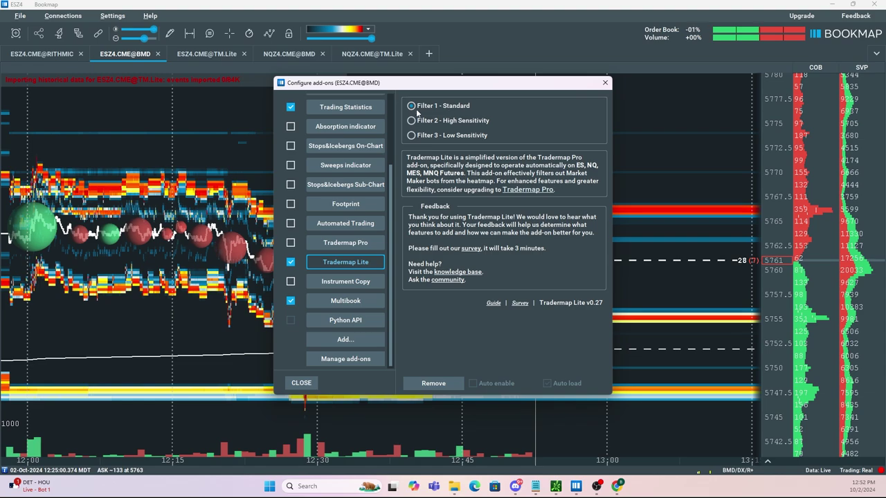
{"action": "left_click", "coordinate": [604, 83]}
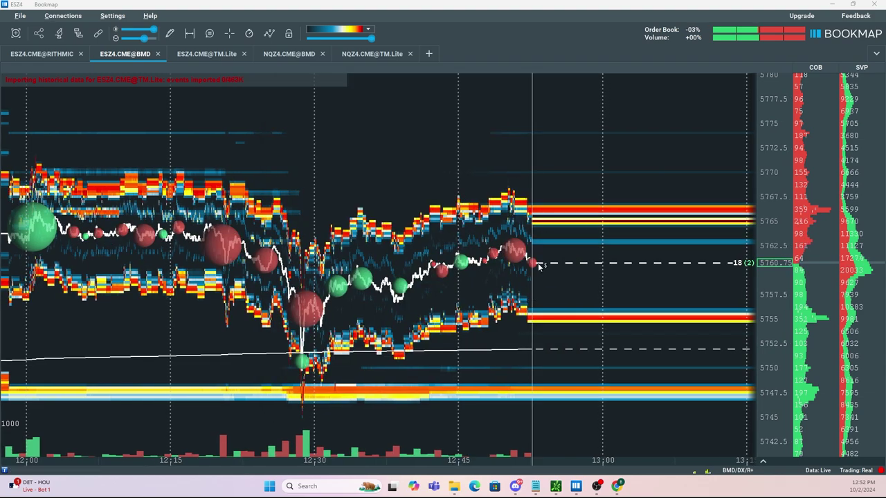
{"action": "key", "text": "ctrl+Tab"}
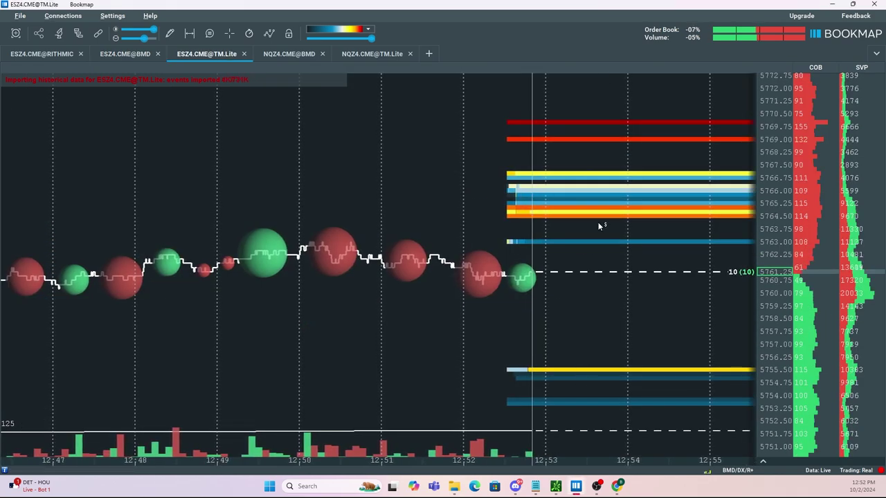
- Compare the ESZ4.CME@RITHMIC chart with the ESZ4.CME@BMD chart
{"action": "left_click", "coordinate": [59, 34]}
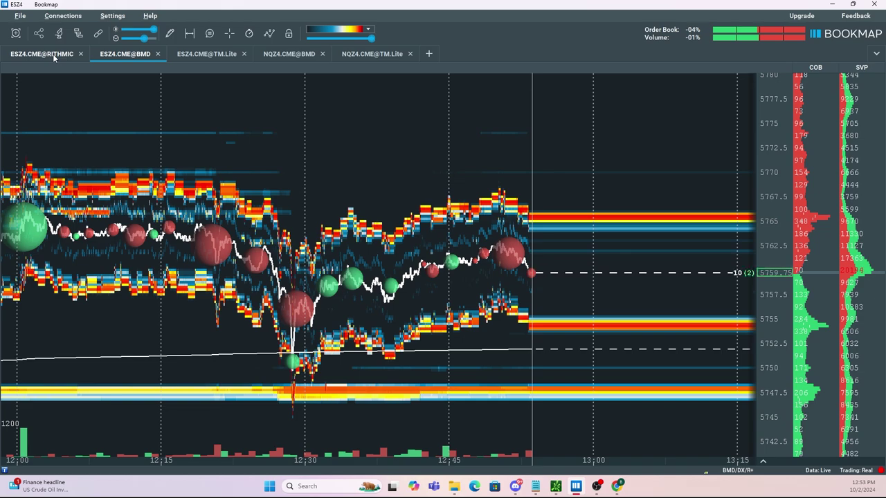
{"action": "left_click", "coordinate": [54, 56]}
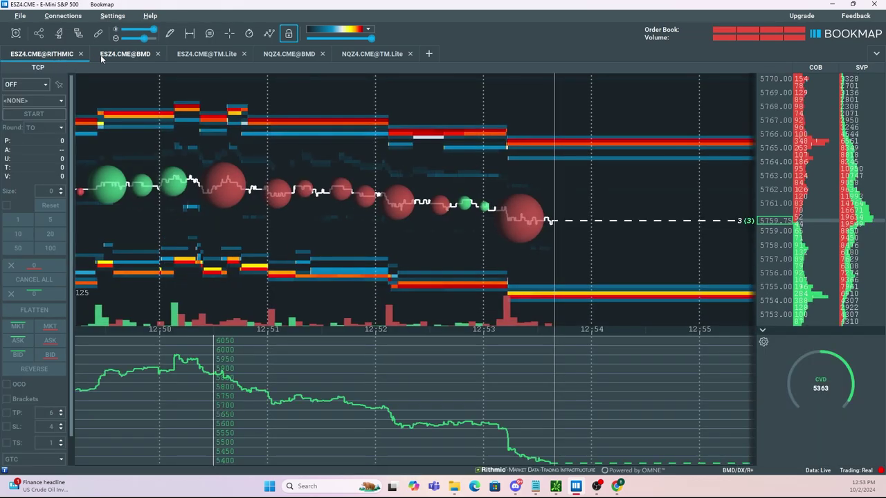
{"action": "left_click", "coordinate": [133, 52]}
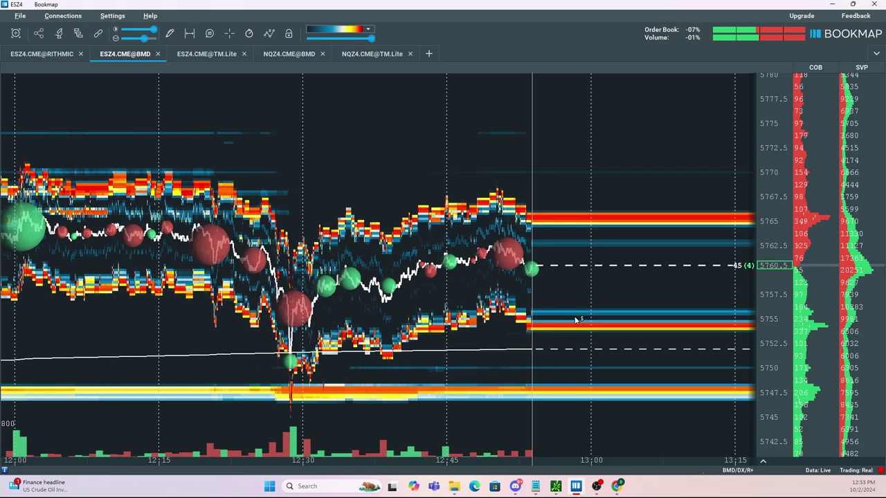
{"action": "left_click", "coordinate": [202, 54]}
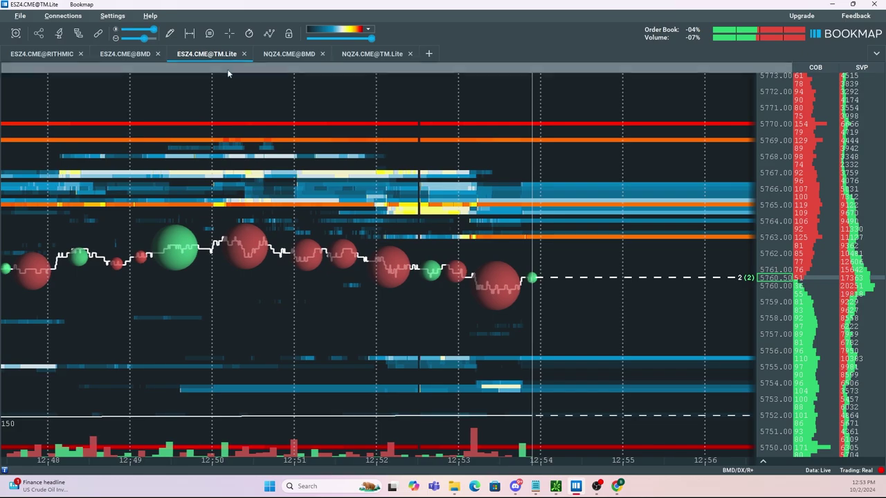
{"action": "scroll", "coordinate": [557, 289], "scroll_direction": "down", "scroll_amount": 5}
{"action": "scroll", "coordinate": [557, 288], "scroll_direction": "down", "scroll_amount": 6}
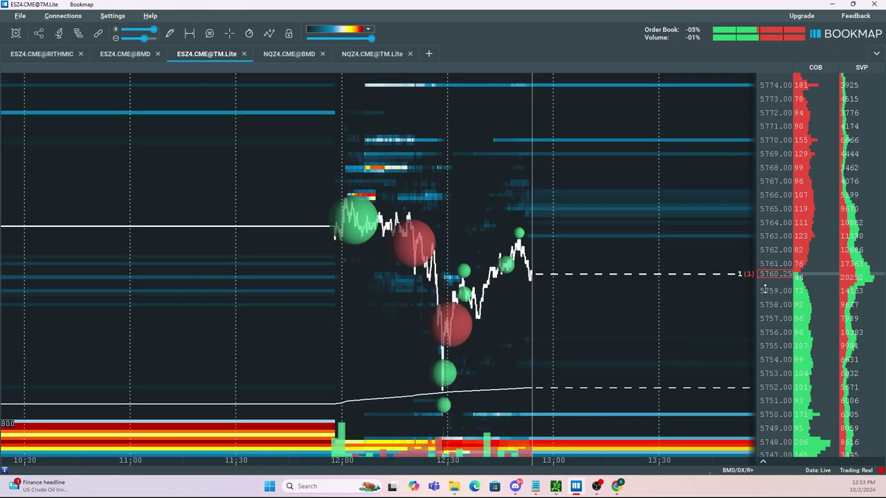
{"action": "left_click_drag", "start_coordinate": [765, 288], "coordinate": [765, 328]}
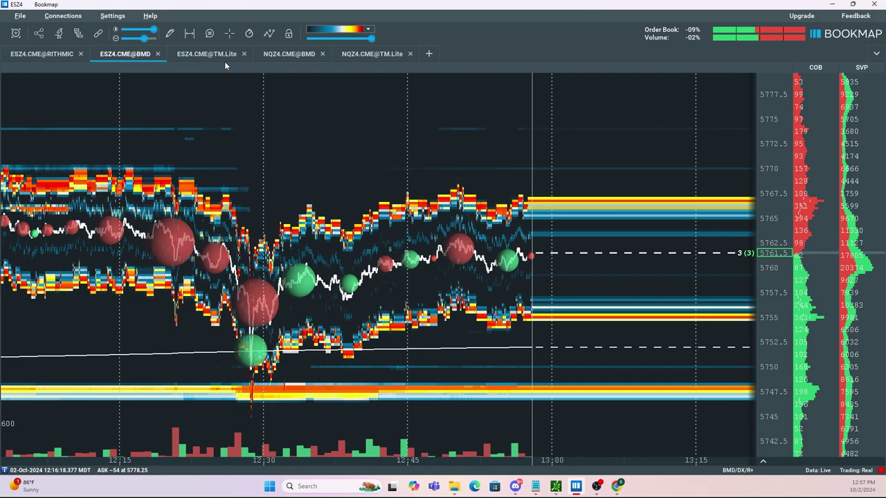
{"action": "left_click", "coordinate": [79, 33]}
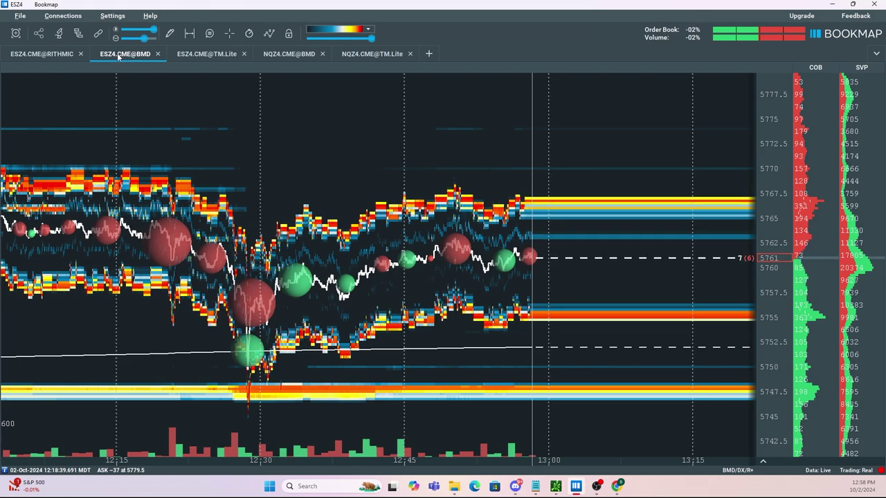
{"action": "left_click", "coordinate": [78, 34]}
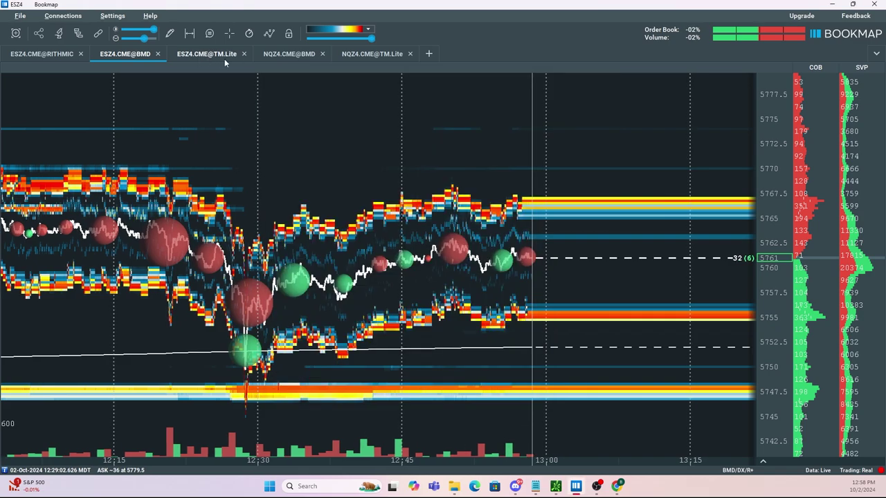
{"action": "left_click", "coordinate": [228, 56]}
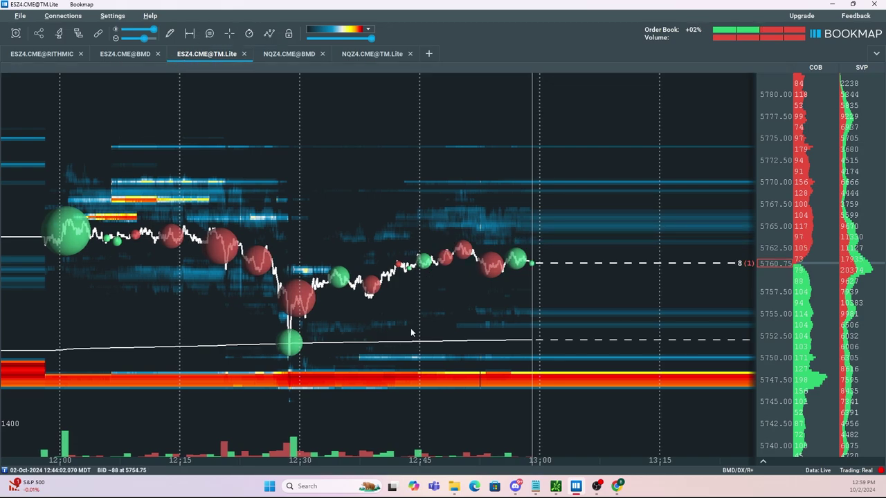
{"action": "left_click", "coordinate": [125, 54]}
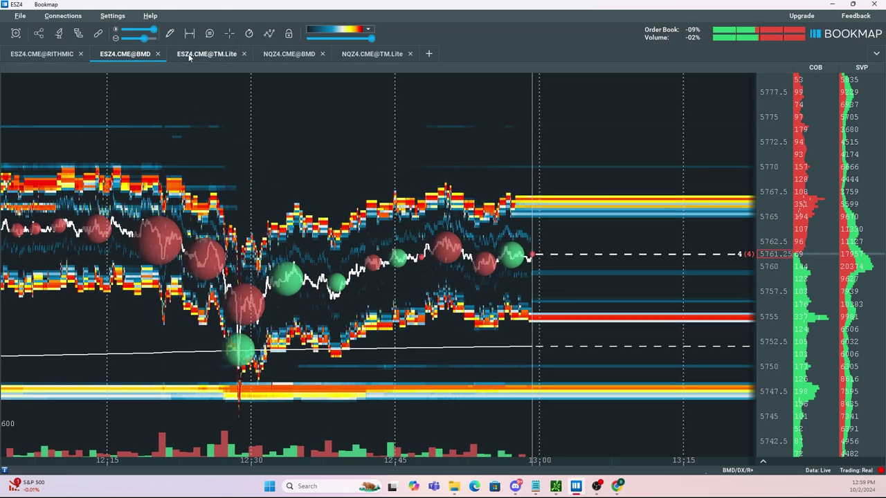
{"action": "left_click", "coordinate": [209, 56]}
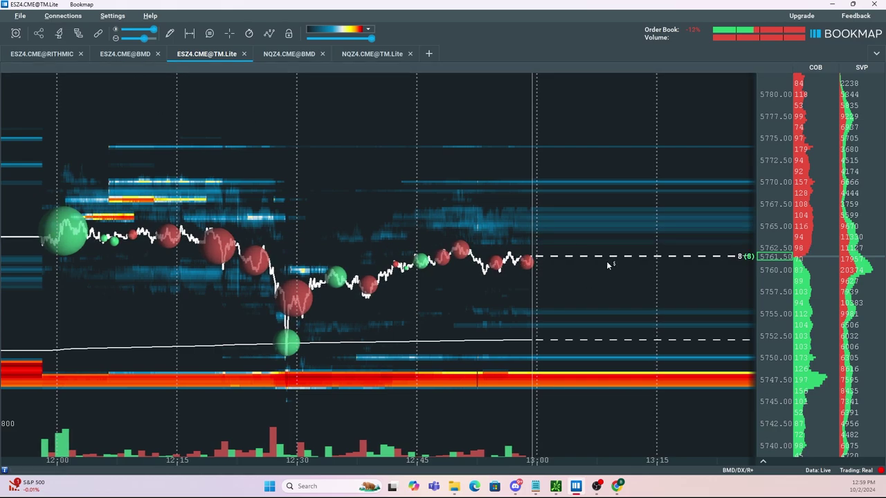
{"action": "left_click", "coordinate": [289, 35]}
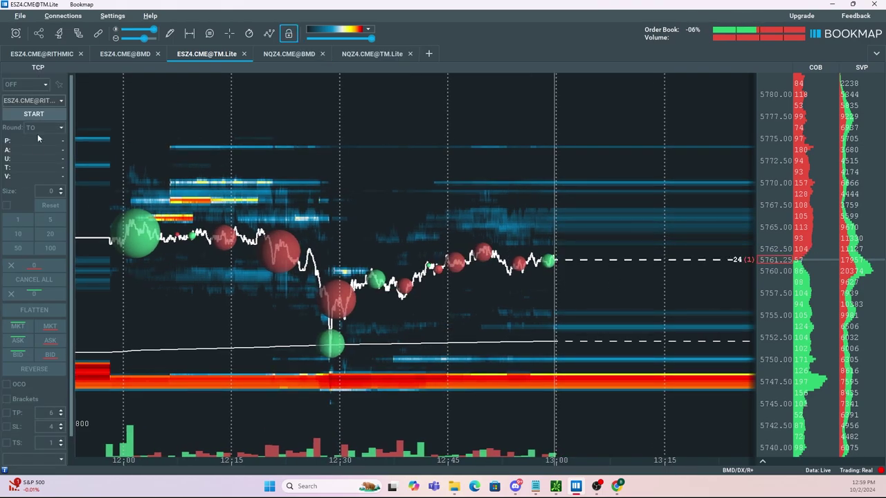
{"action": "left_click", "coordinate": [21, 102]}
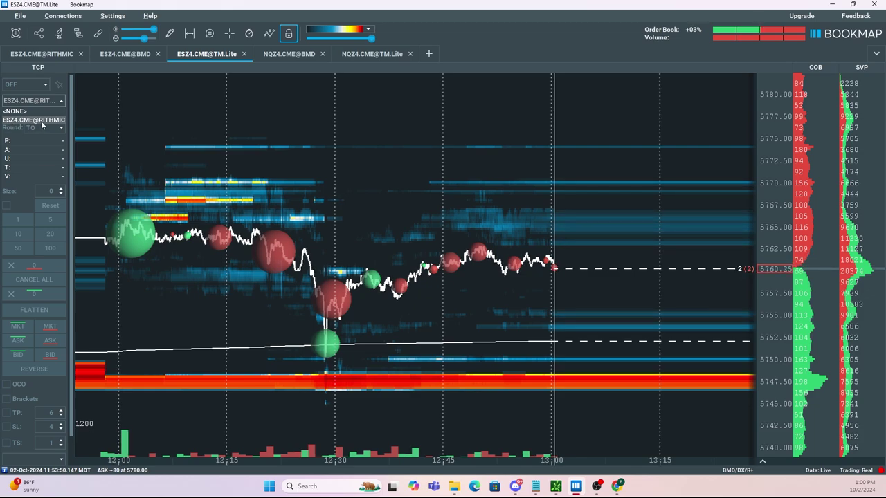
{"action": "left_click", "coordinate": [42, 121]}
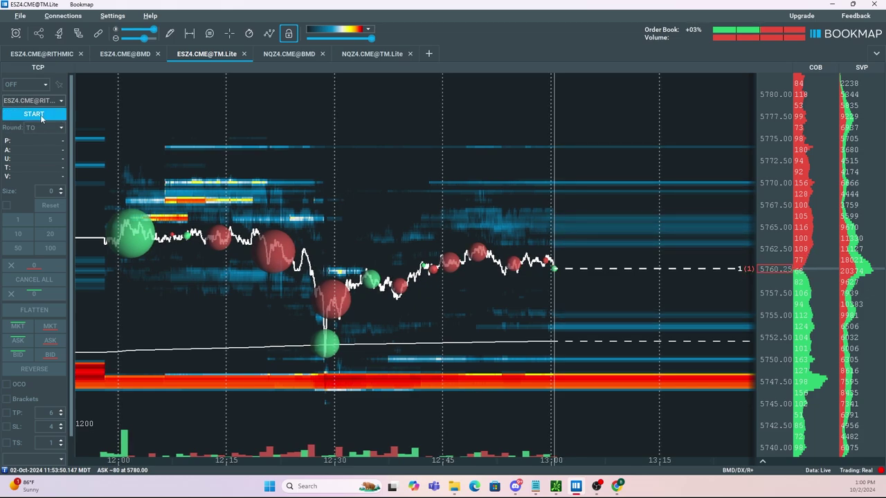
{"action": "left_click", "coordinate": [41, 116]}
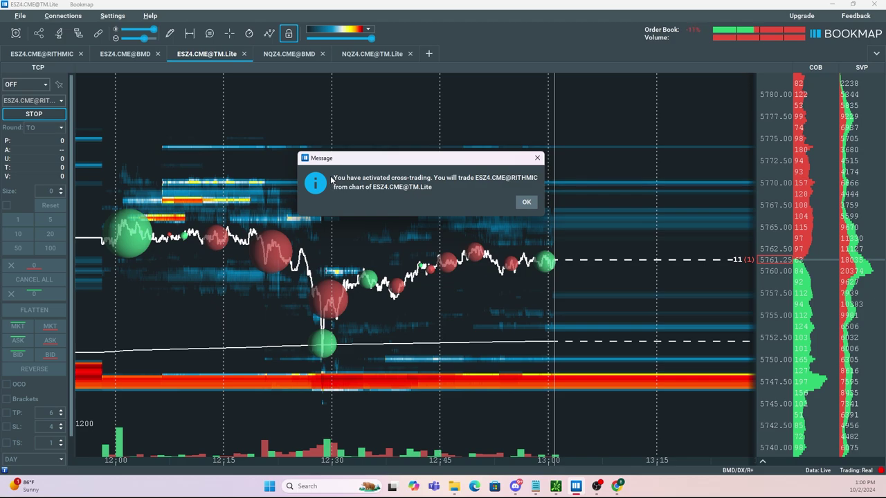
{"action": "left_click", "coordinate": [526, 202]}
{"action": "left_click", "coordinate": [35, 85]}
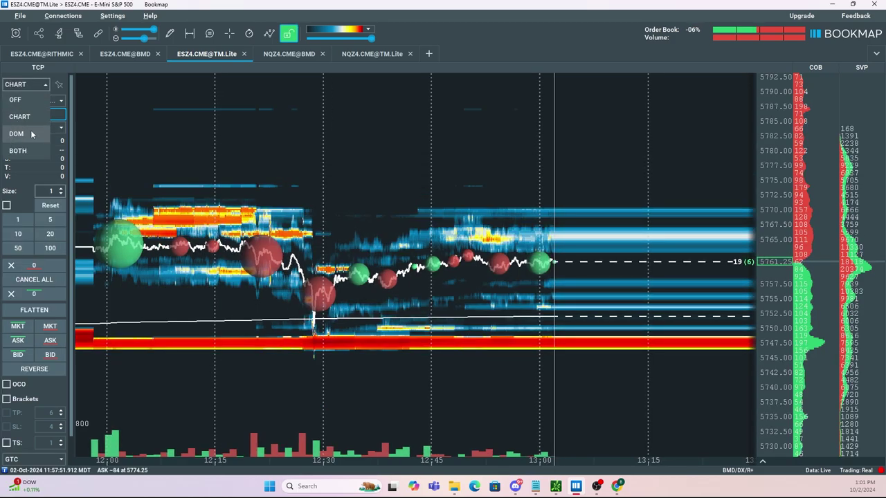
{"action": "left_click", "coordinate": [32, 152]}
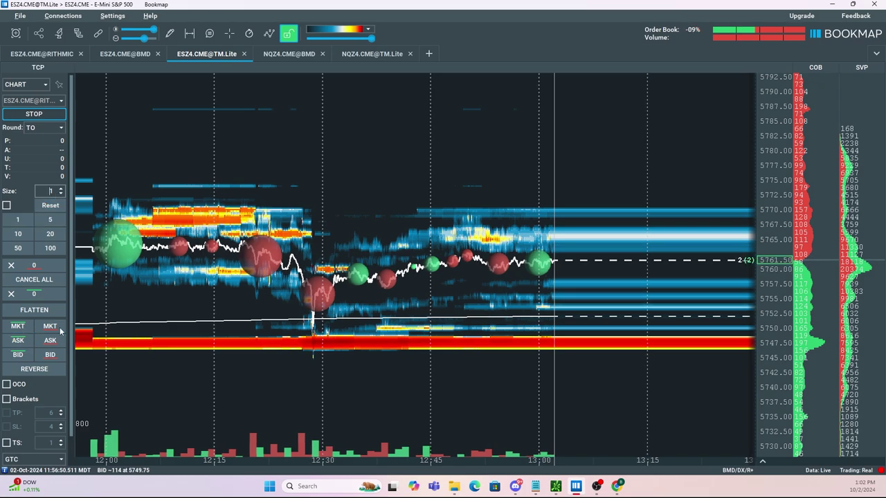
{"action": "scroll", "coordinate": [603, 295], "scroll_direction": "up", "scroll_amount": 2}
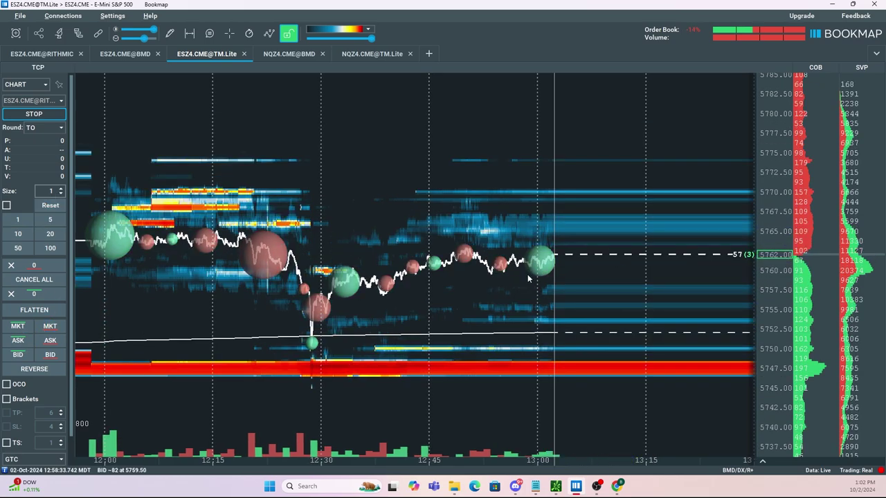